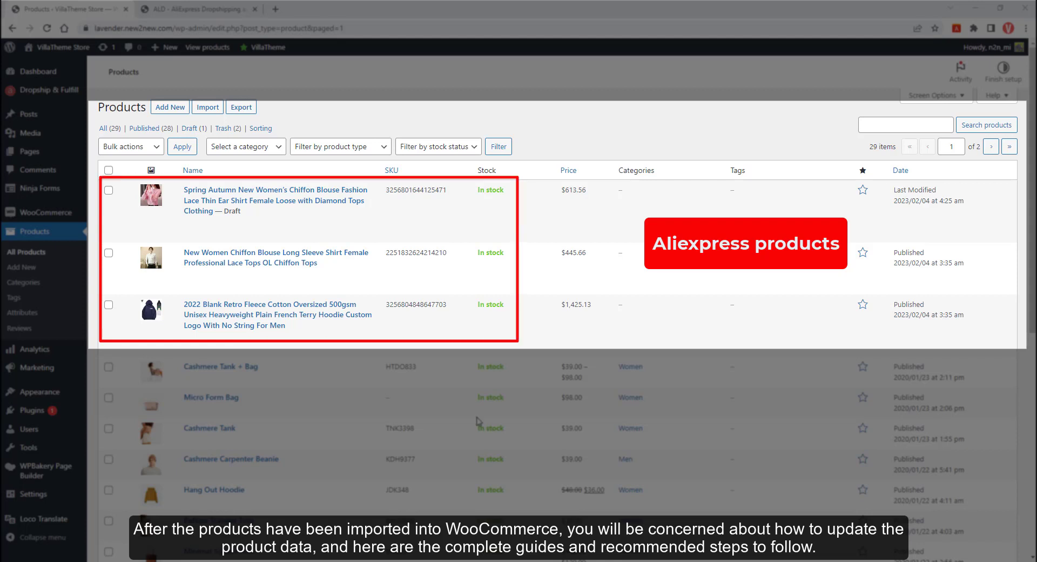
# Open the Imported AliExpress products list from the Dropship & Fulfill menu.
pyautogui.moveTo(41, 153)
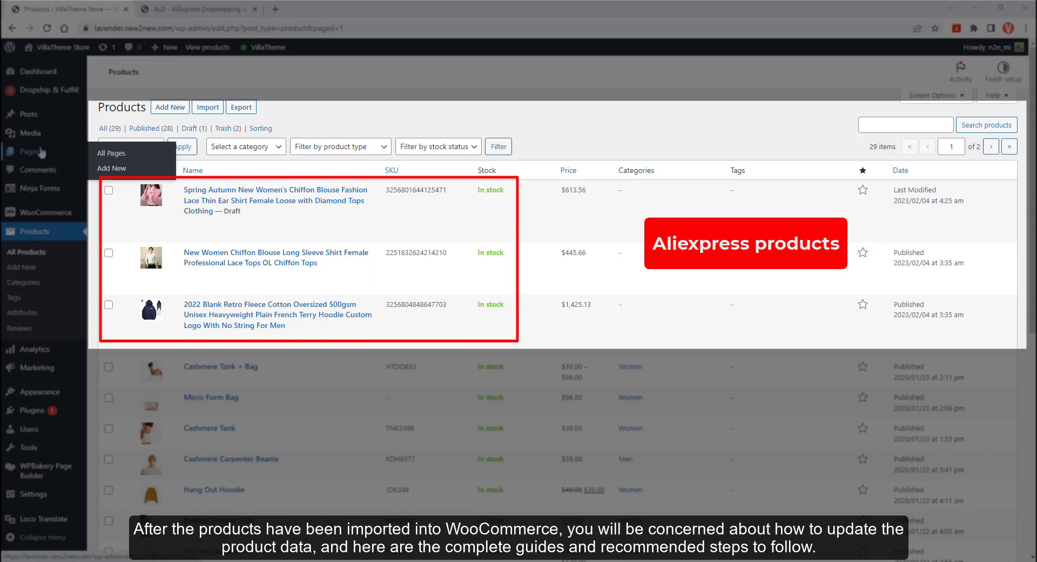
pyautogui.moveTo(49, 91)
pyautogui.click(113, 139)
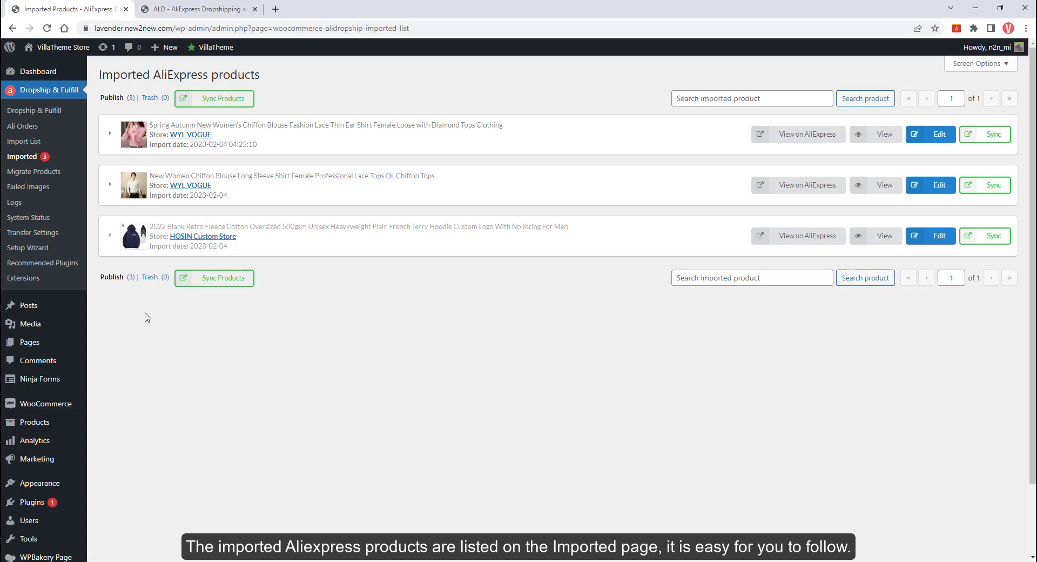
# Expand the details of the three imported products, including the chiffon blouse and hoodie, then switch to the Product Sync settings.
pyautogui.click(542, 154)
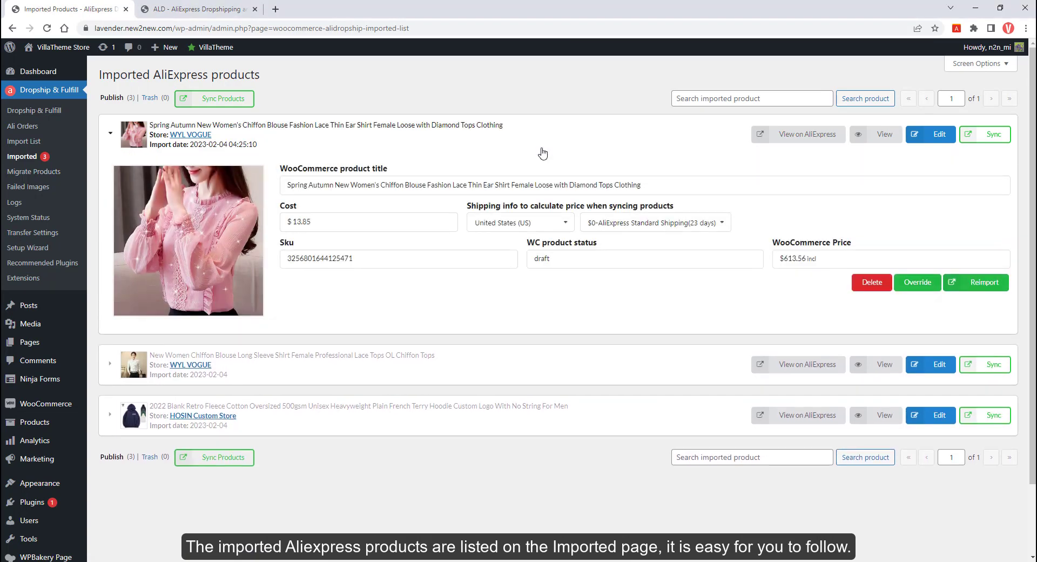
pyautogui.click(537, 354)
pyautogui.scroll(-2, 532, 366)
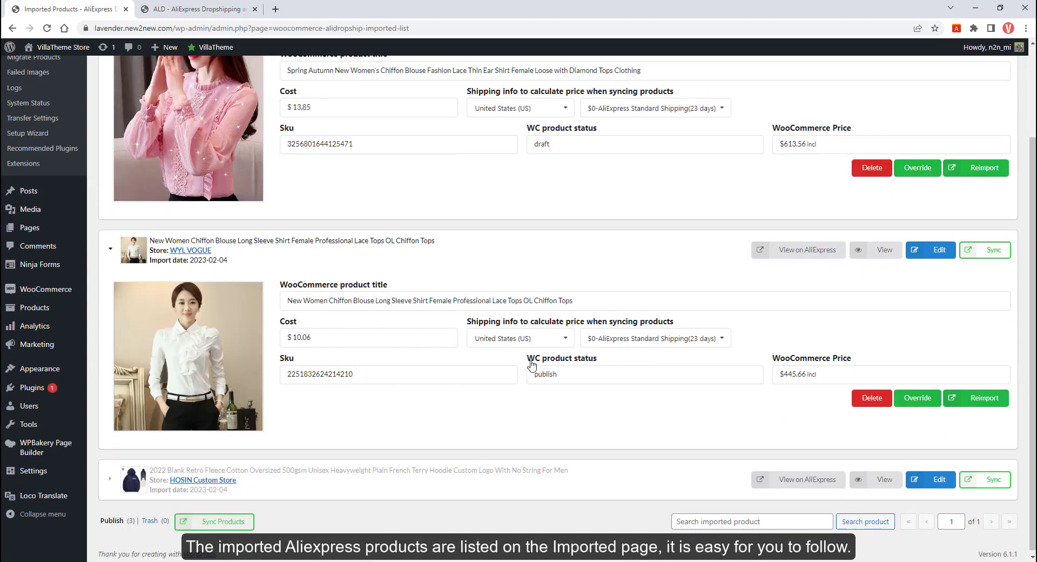
pyautogui.click(492, 489)
pyautogui.scroll(-3, 492, 490)
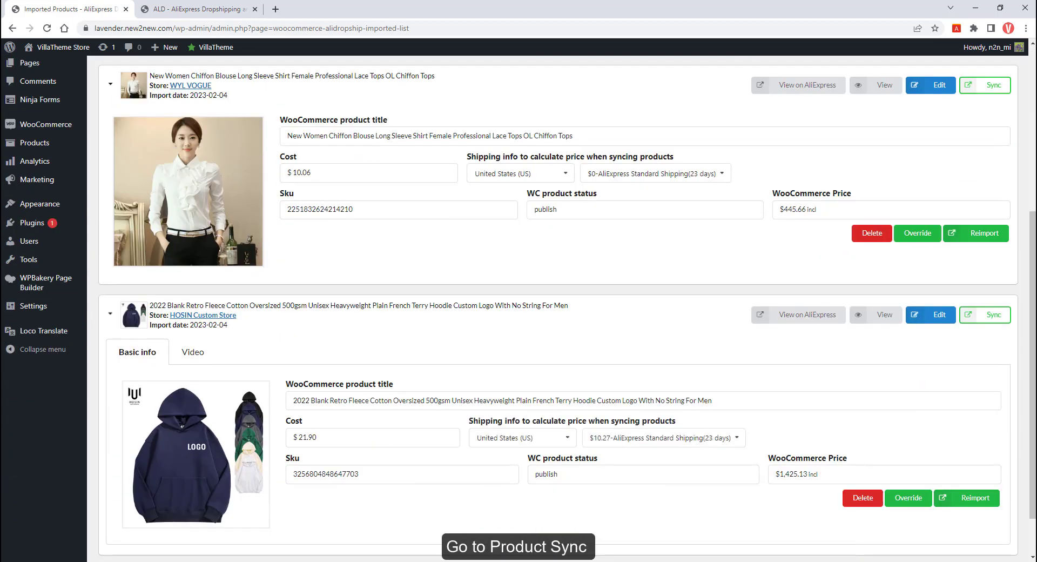
pyautogui.hotkey('ctrl', 'Tab')
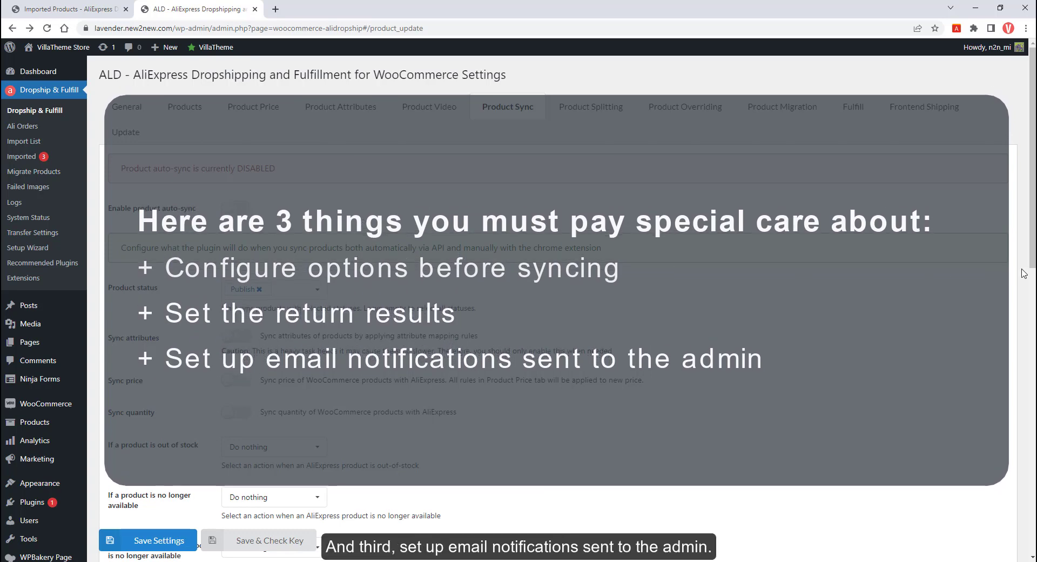
pyautogui.scroll(-4, 557, 303)
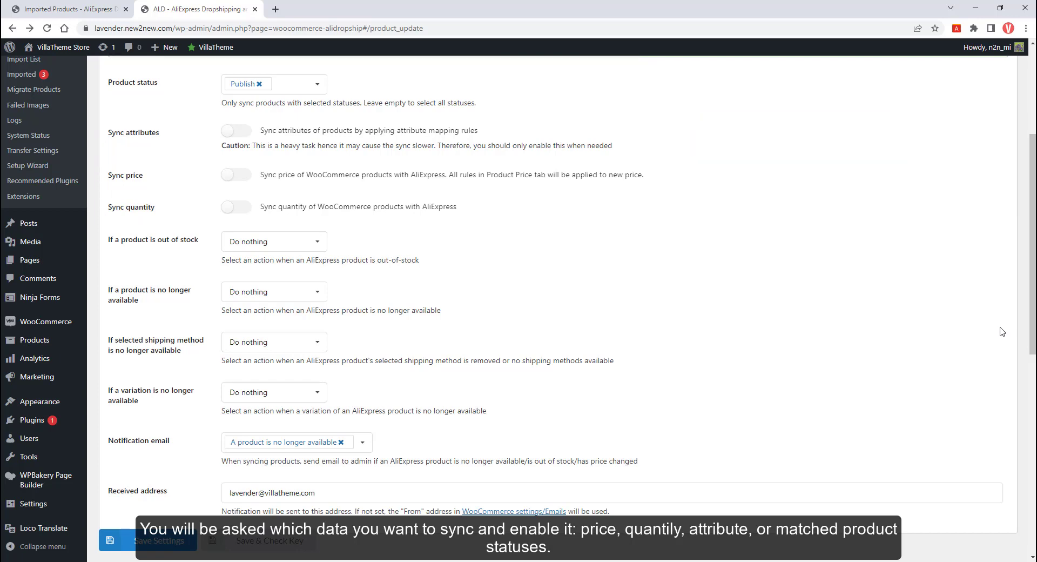
# Turn on Sync quantity and Sync price.
pyautogui.scroll(1, 228, 160)
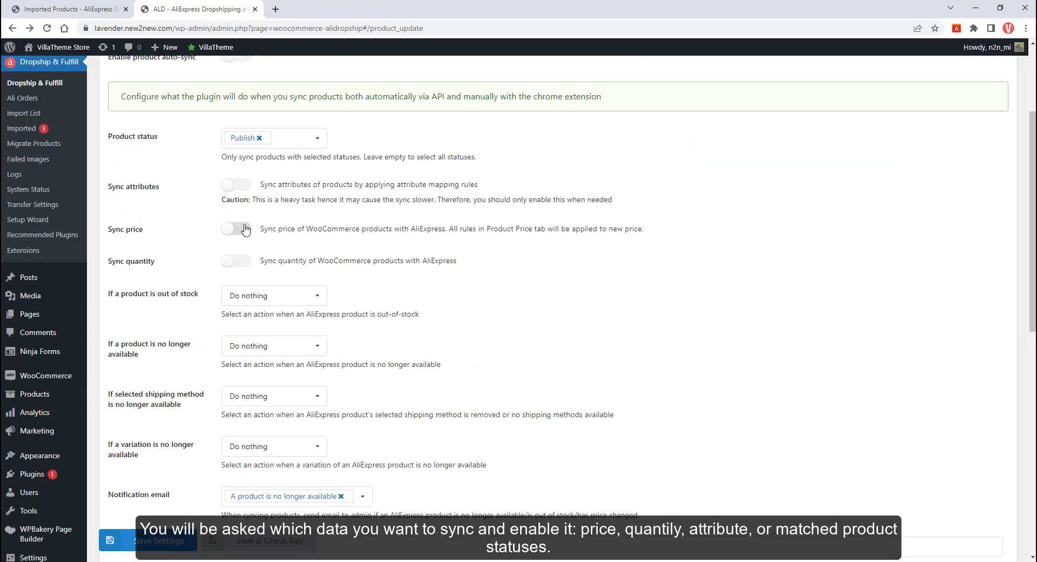
pyautogui.click(247, 263)
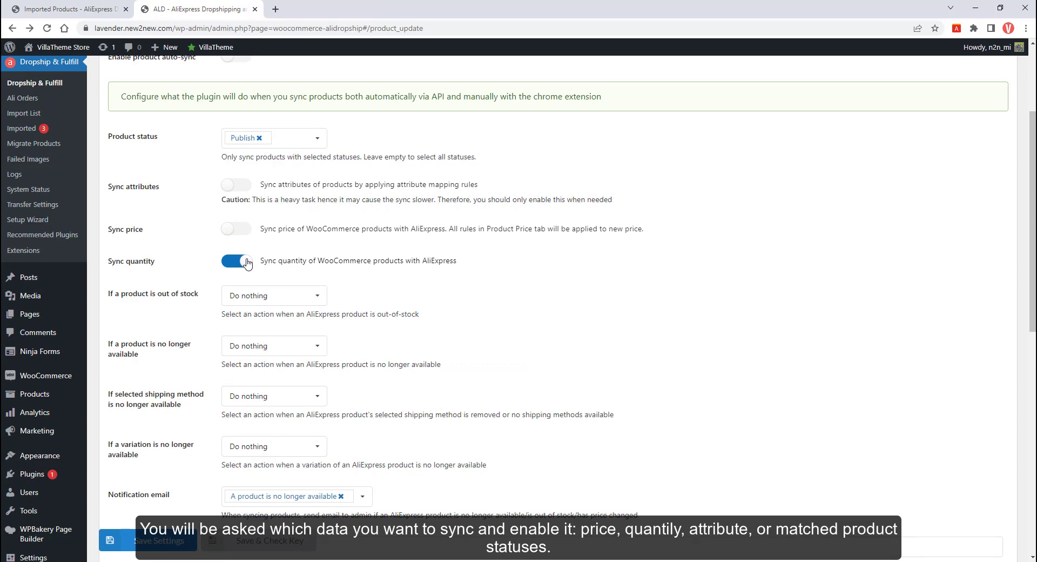
pyautogui.click(250, 230)
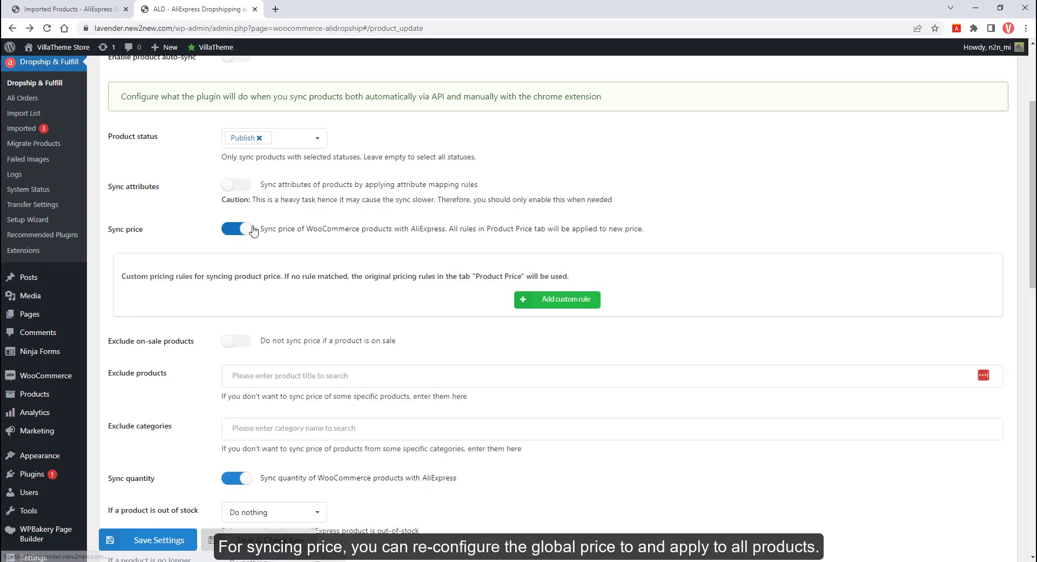
# Look over the global Product Price rules.
pyautogui.scroll(5, 254, 231)
pyautogui.click(254, 107)
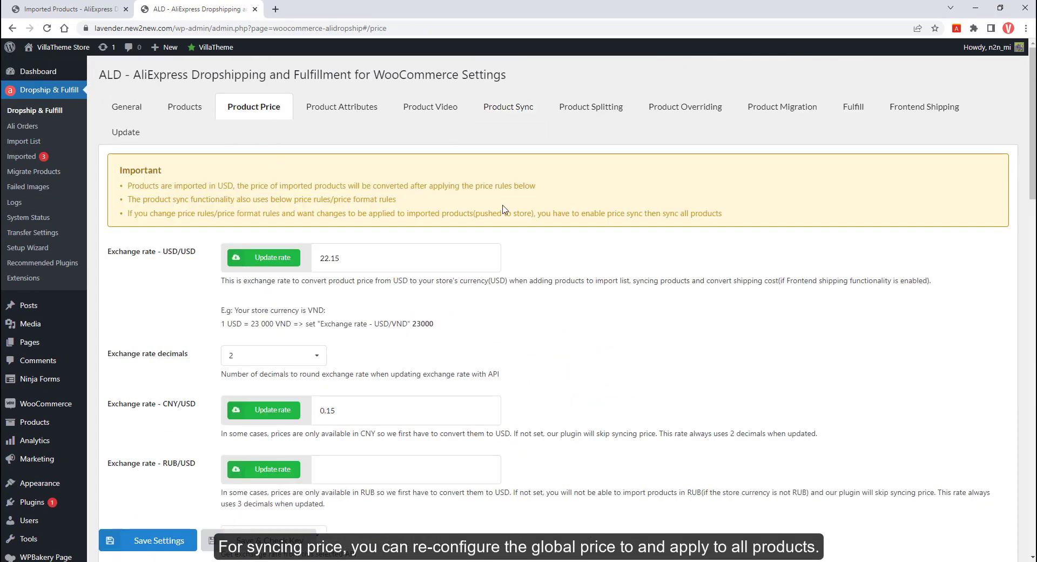
pyautogui.moveTo(1034, 167); pyautogui.dragTo(1026, 346)
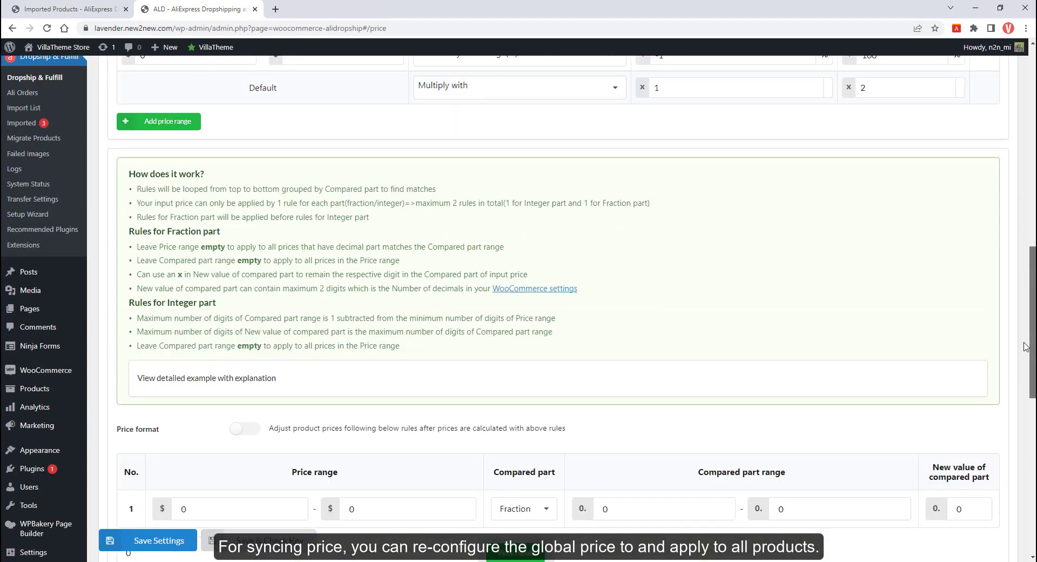
pyautogui.scroll(15, 477, 161)
# Exclude the 2022 Blank Retro Fleece hoodie from the custom sync pricing rule.
pyautogui.click(496, 108)
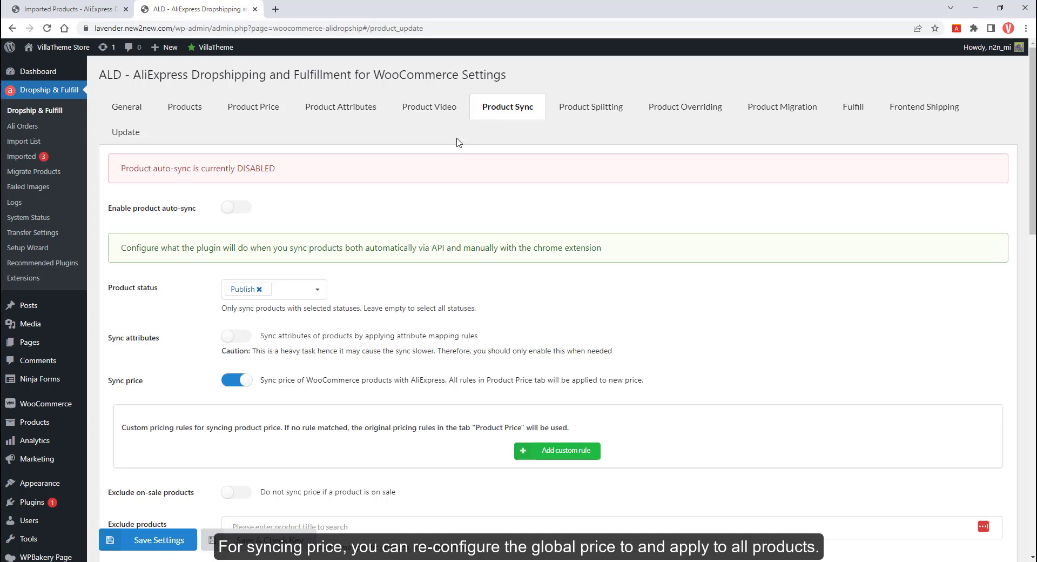
pyautogui.scroll(-1, 584, 375)
pyautogui.scroll(-1, 589, 404)
pyautogui.click(266, 298)
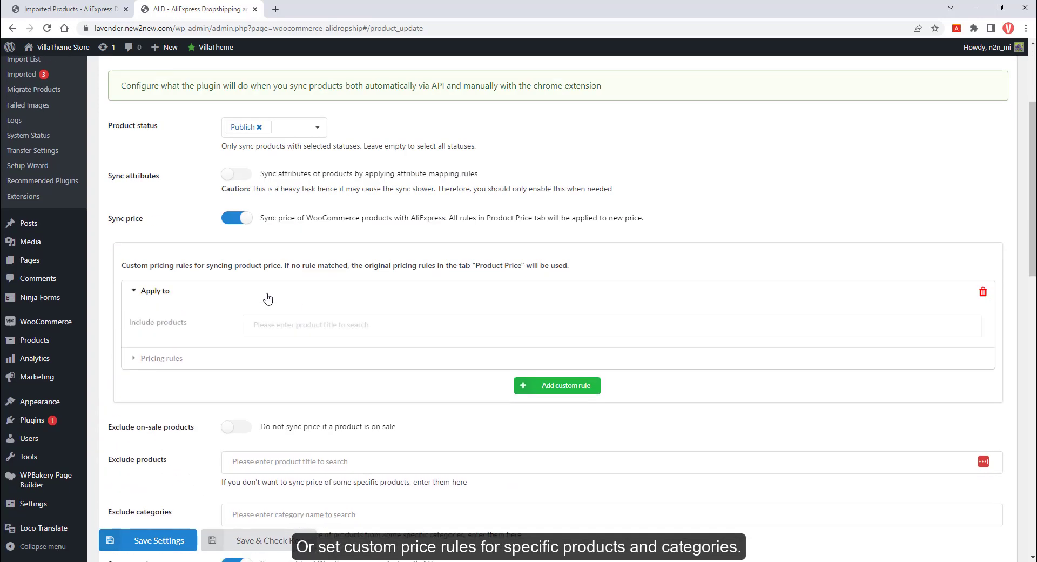
pyautogui.click(275, 327)
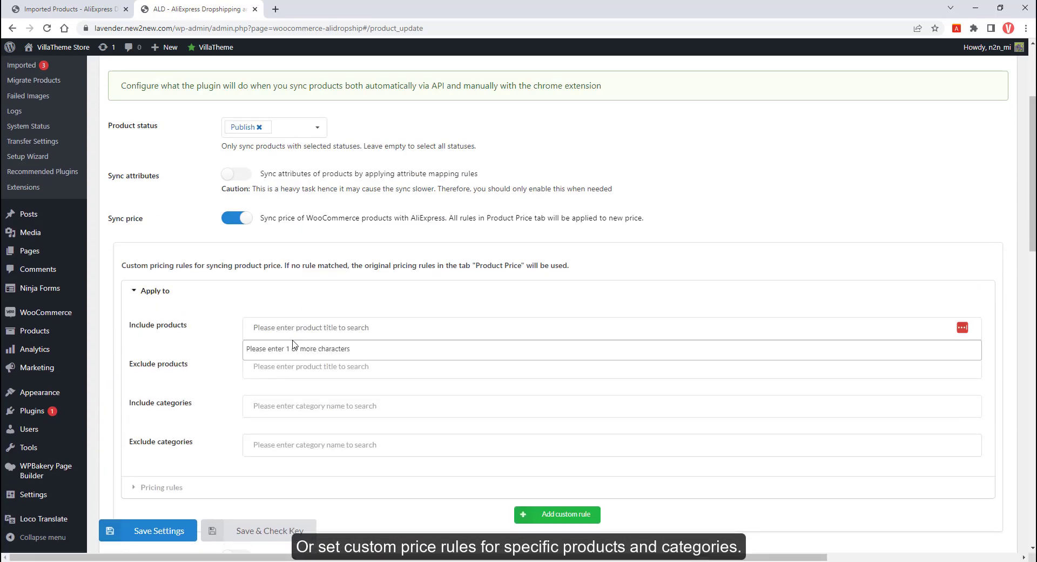
pyautogui.click(294, 367)
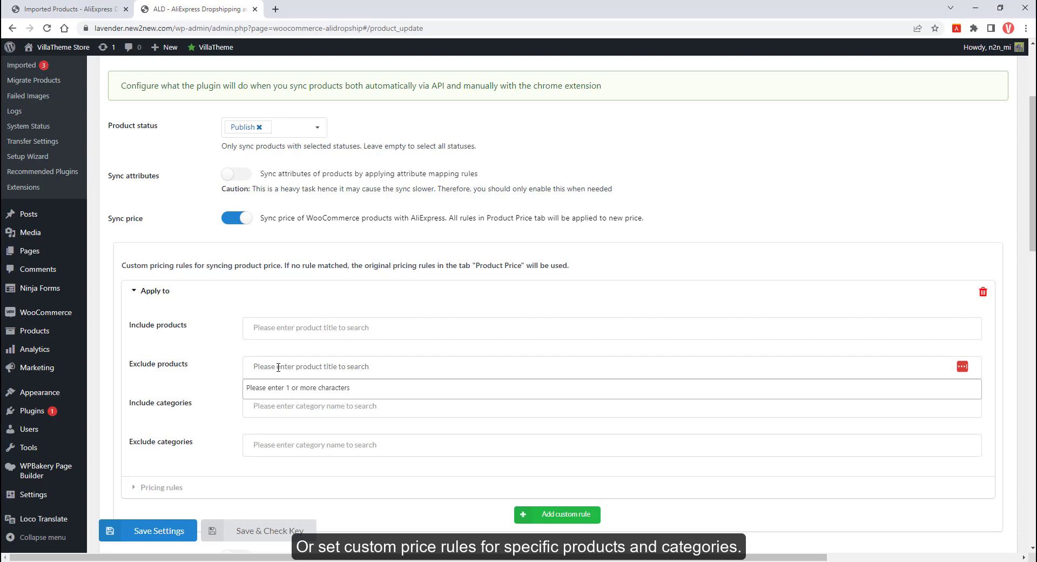
pyautogui.click(70, 8)
pyautogui.scroll(-3, 540, 324)
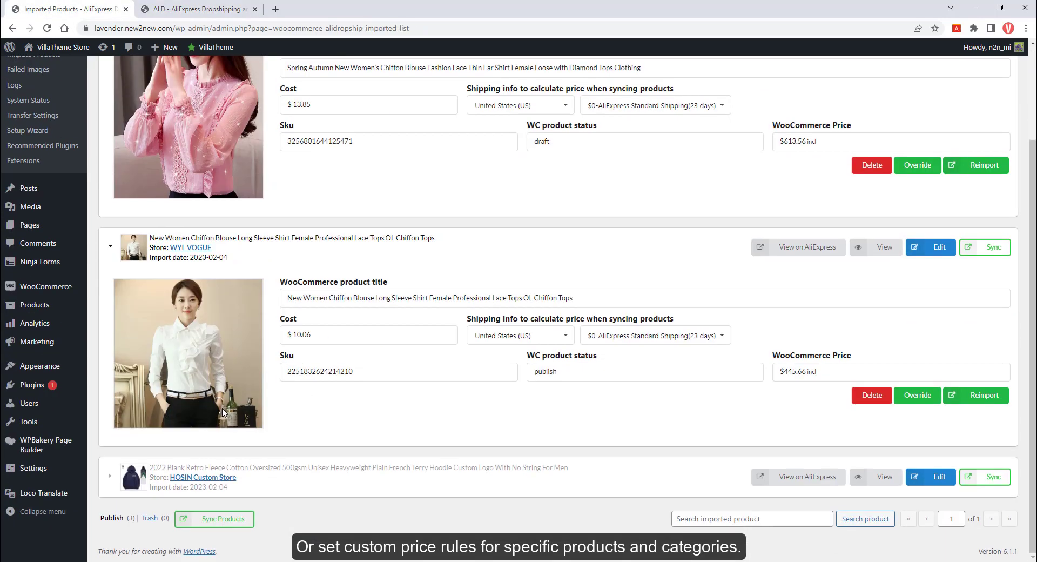
pyautogui.click(196, 6)
pyautogui.write('2022')
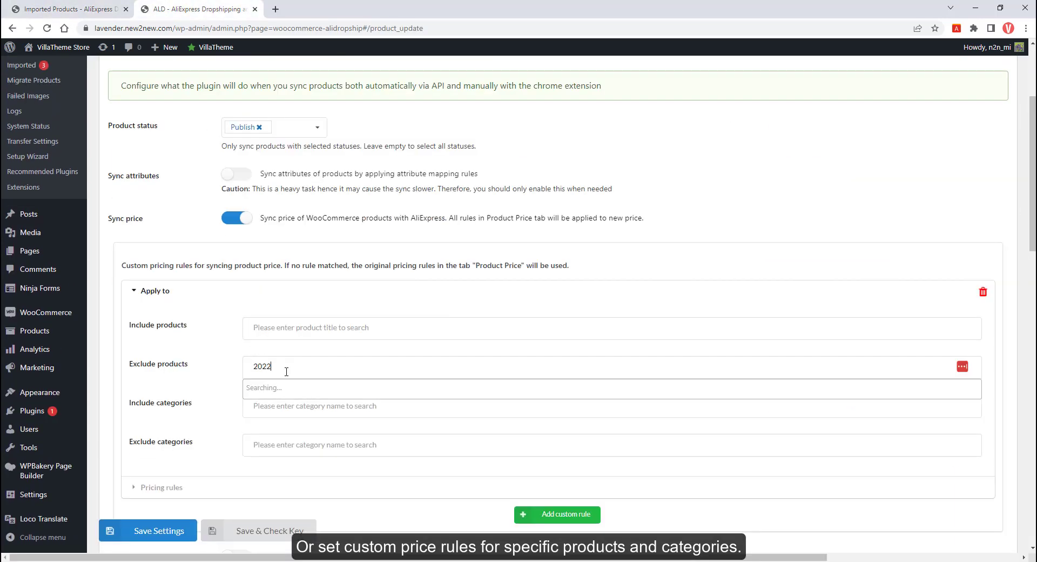
pyautogui.click(286, 390)
# Set the rule's regular price increase to 100% and save the settings.
pyautogui.scroll(-2, 224, 409)
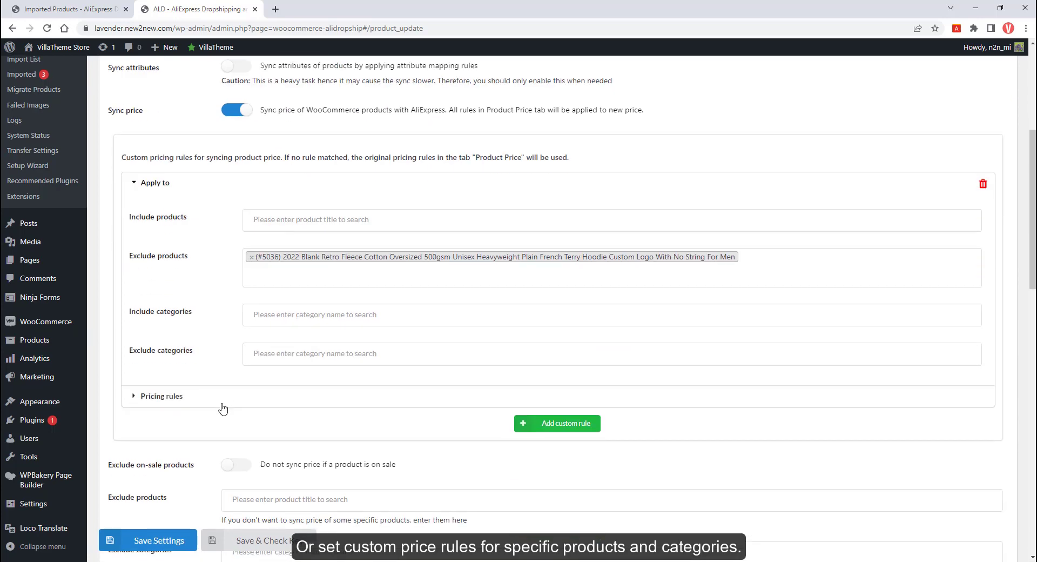
pyautogui.click(223, 409)
pyautogui.scroll(-2, 225, 410)
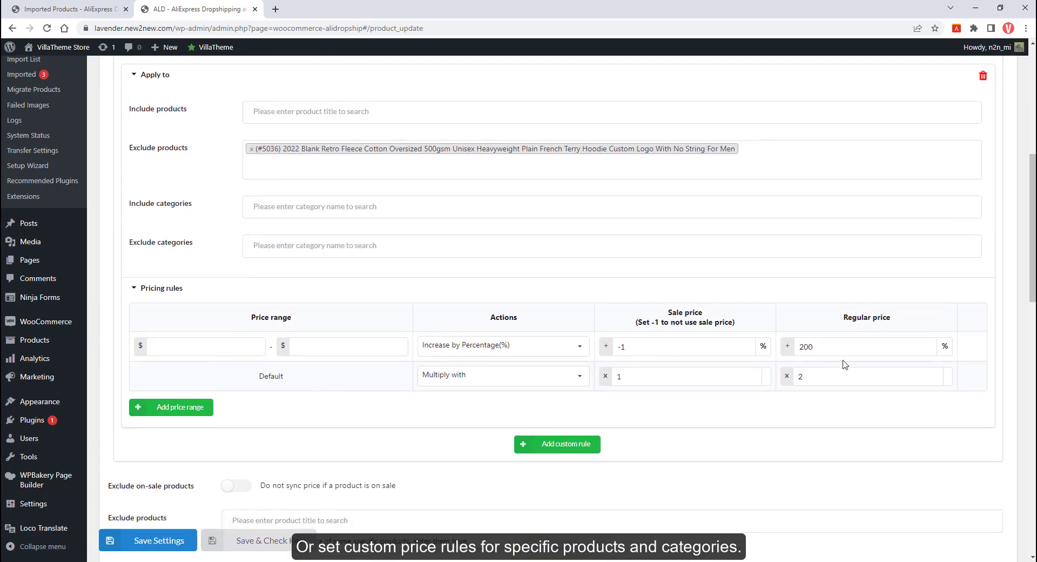
pyautogui.doubleClick(811, 346)
pyautogui.write('1')
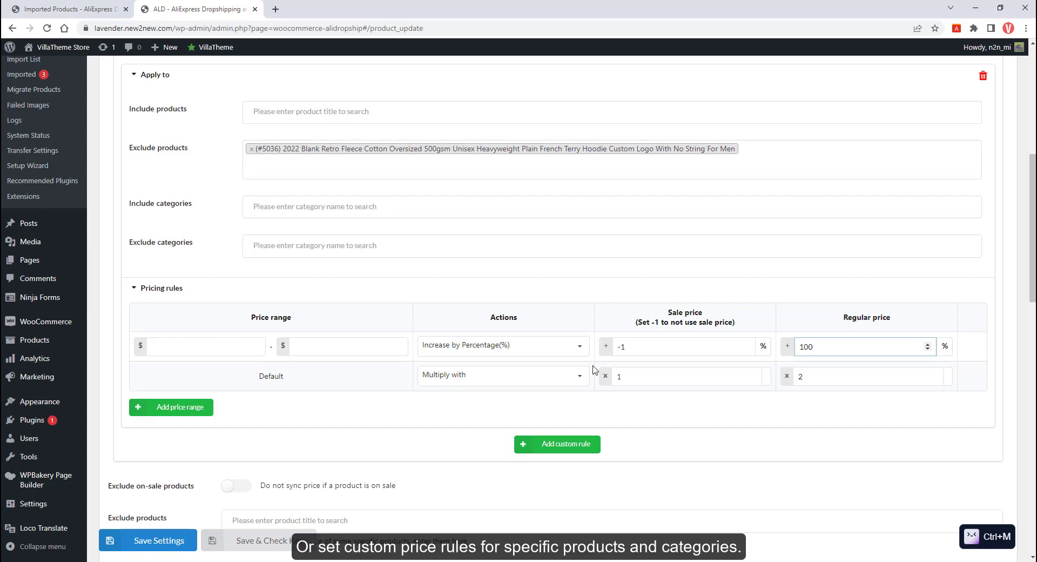
pyautogui.scroll(1, 595, 369)
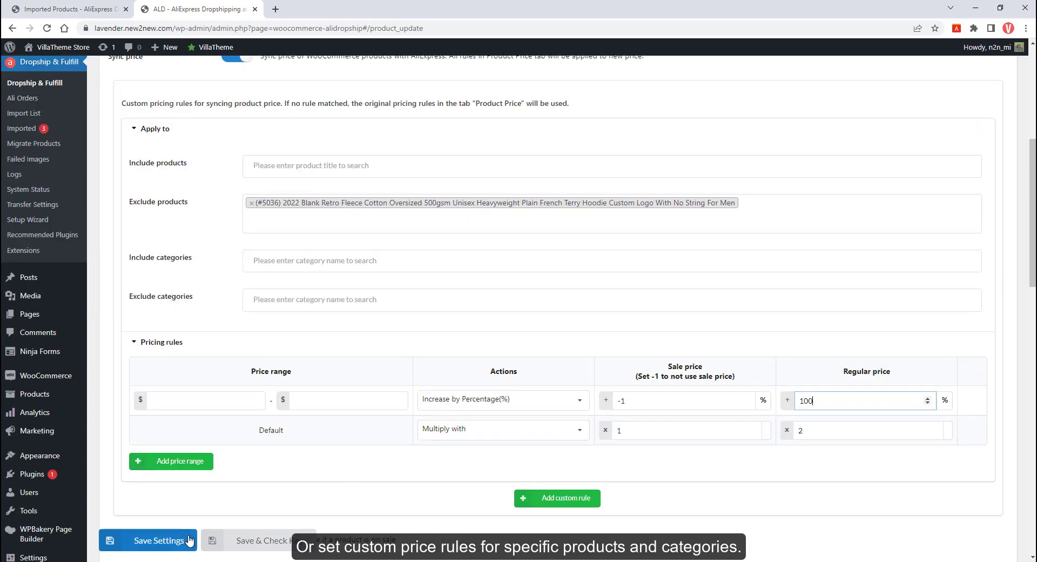
pyautogui.click(154, 541)
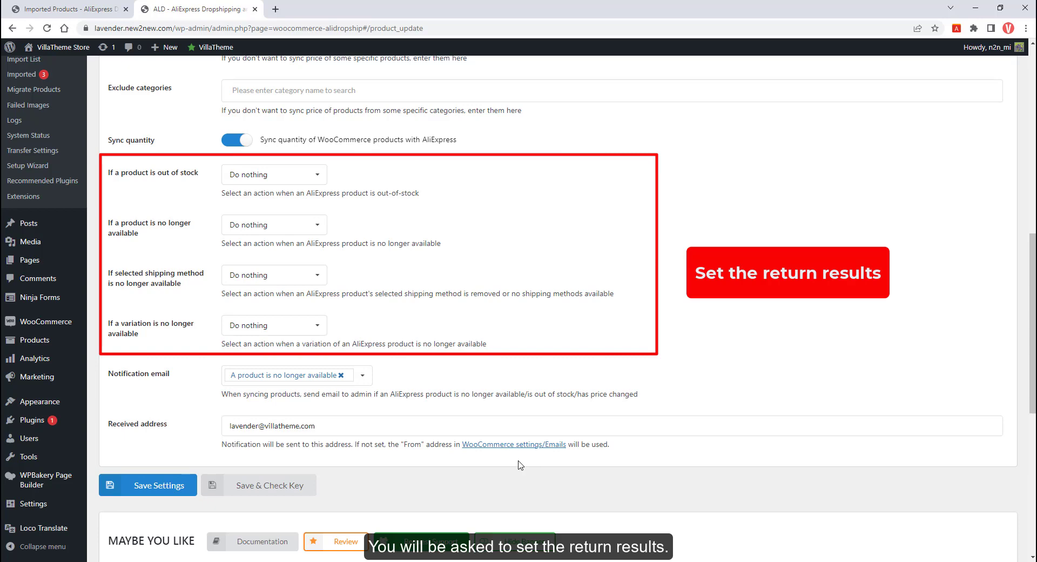
# Send out-of-stock and unavailable products to Draft; set lost-shipping products and missing variations out-of-stock.
pyautogui.click(309, 174)
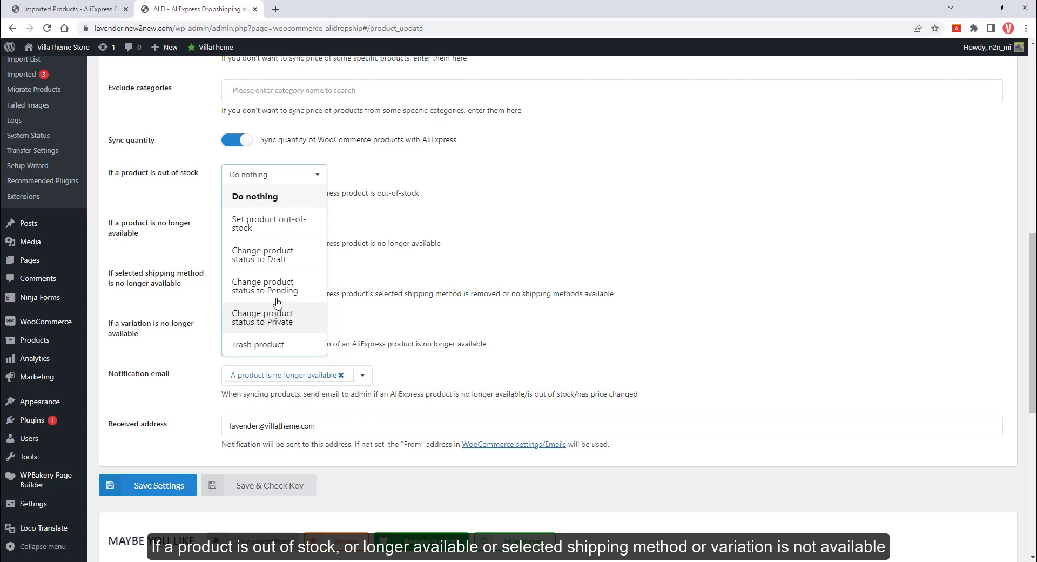
pyautogui.click(284, 257)
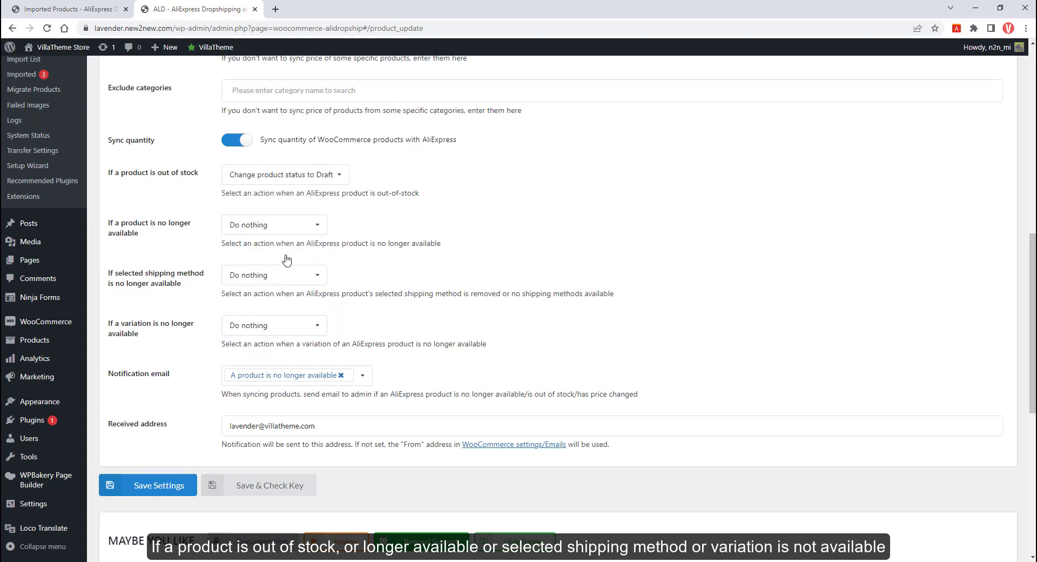
pyautogui.click(255, 226)
pyautogui.click(279, 295)
pyautogui.click(254, 278)
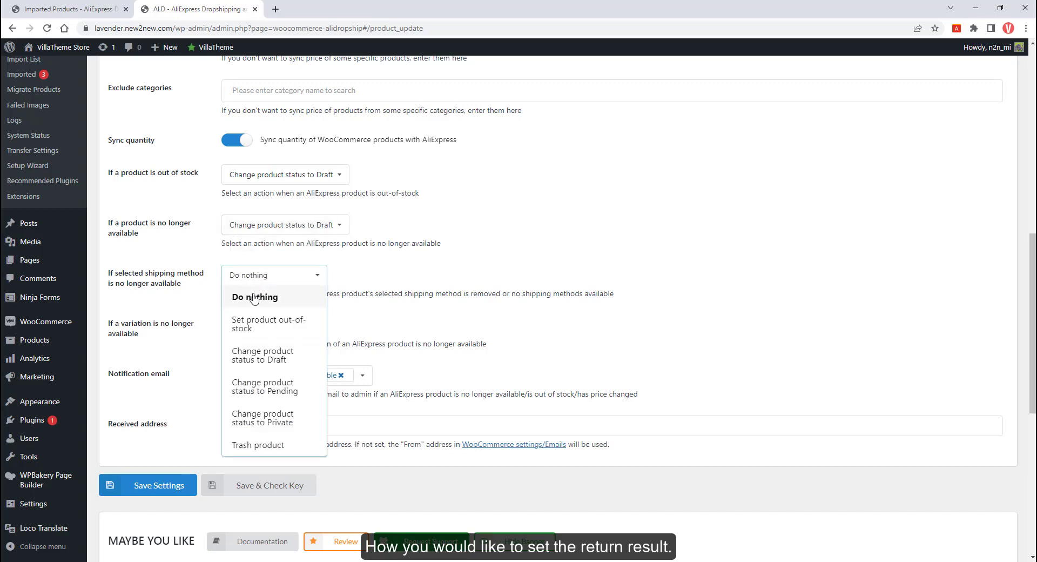
pyautogui.click(256, 329)
pyautogui.click(241, 330)
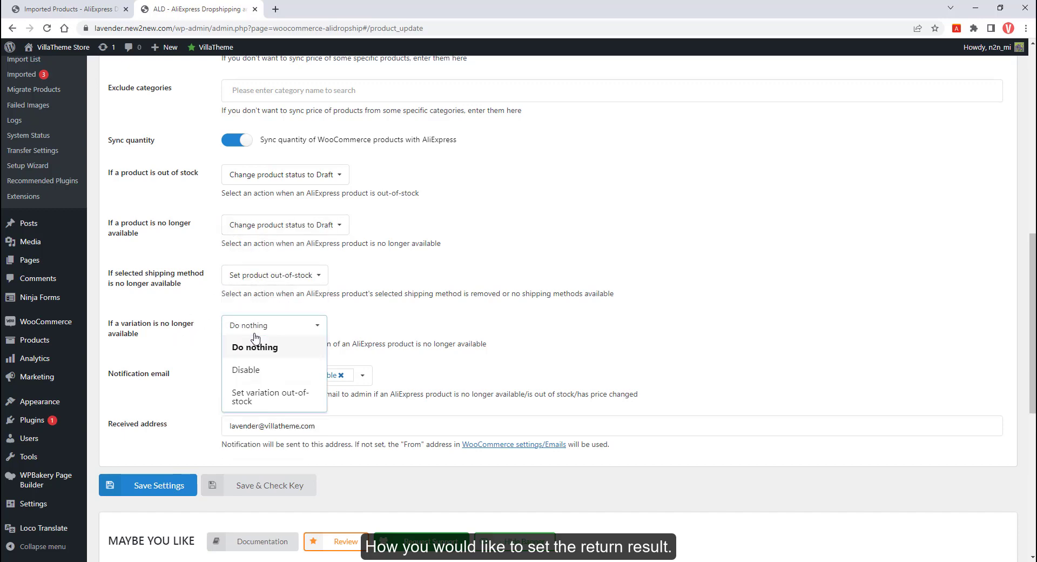
pyautogui.click(260, 396)
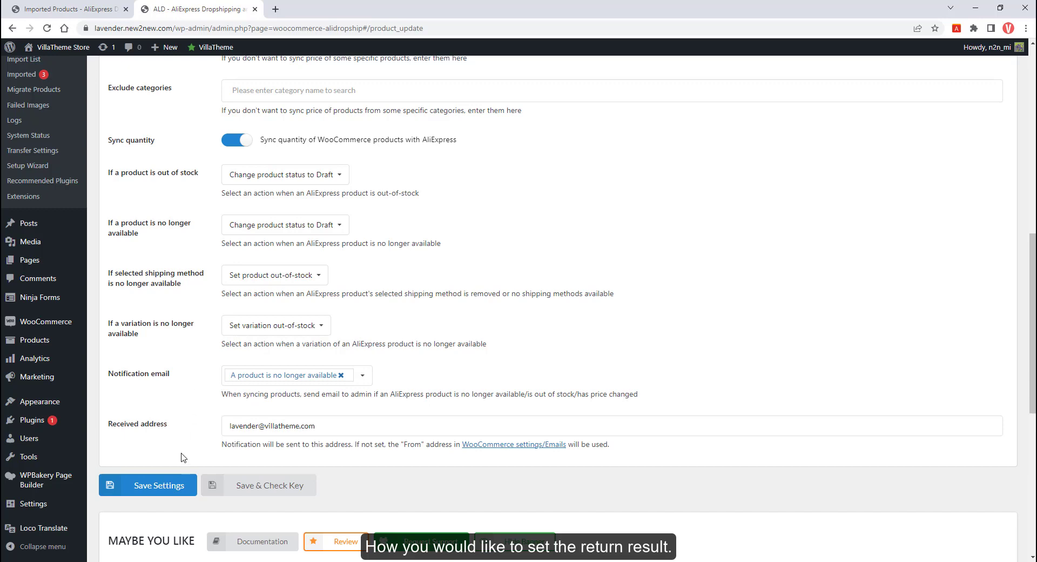
# Add out-of-stock, price-change and unavailable-shipping-method events to the notification emails.
pyautogui.click(357, 381)
pyautogui.click(316, 428)
pyautogui.click(383, 423)
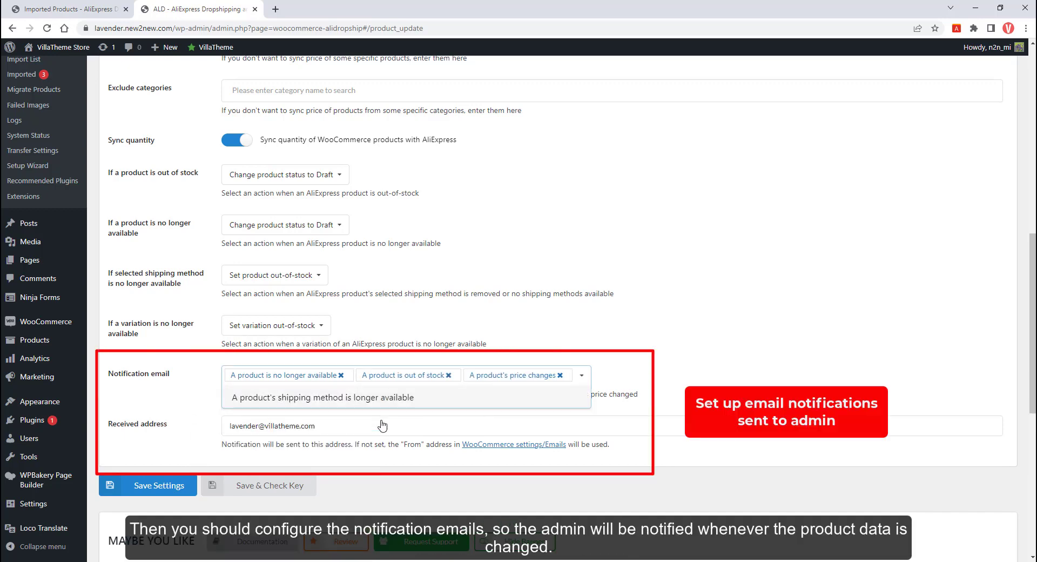
pyautogui.click(401, 402)
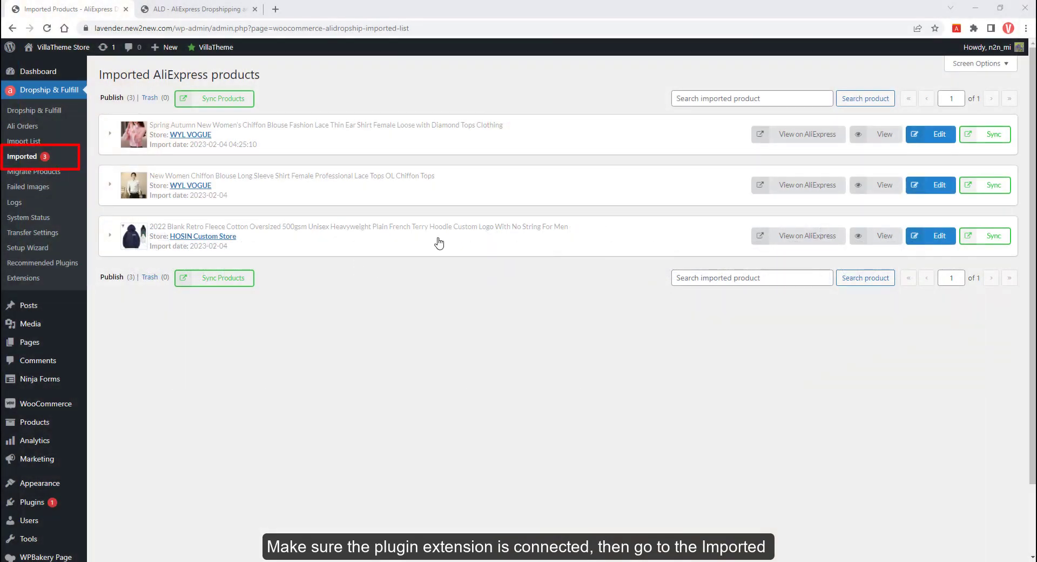
# Check the dropshipping extension's connection status and close its panel.
pyautogui.click(956, 28)
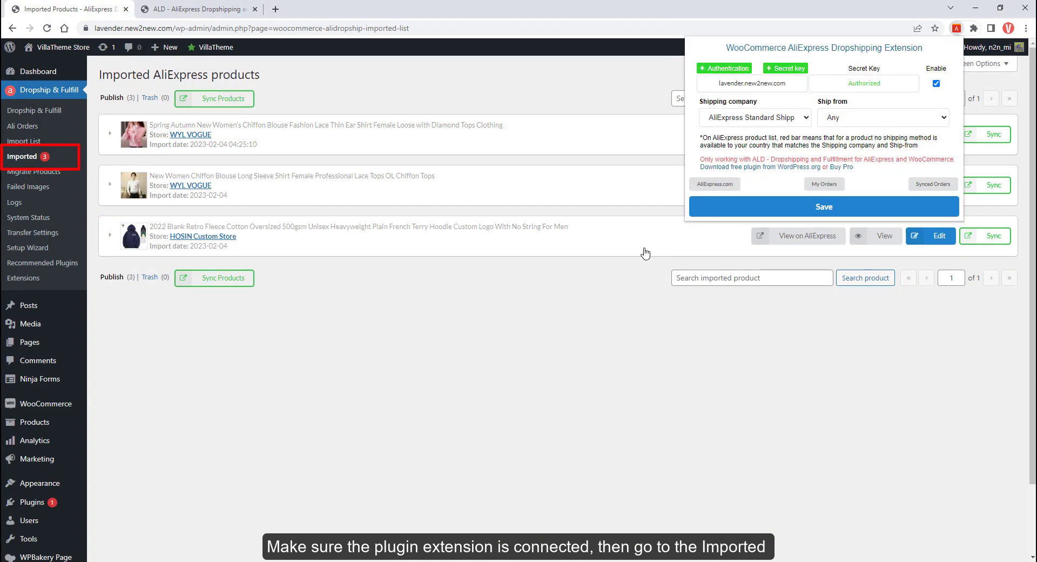
pyautogui.click(621, 268)
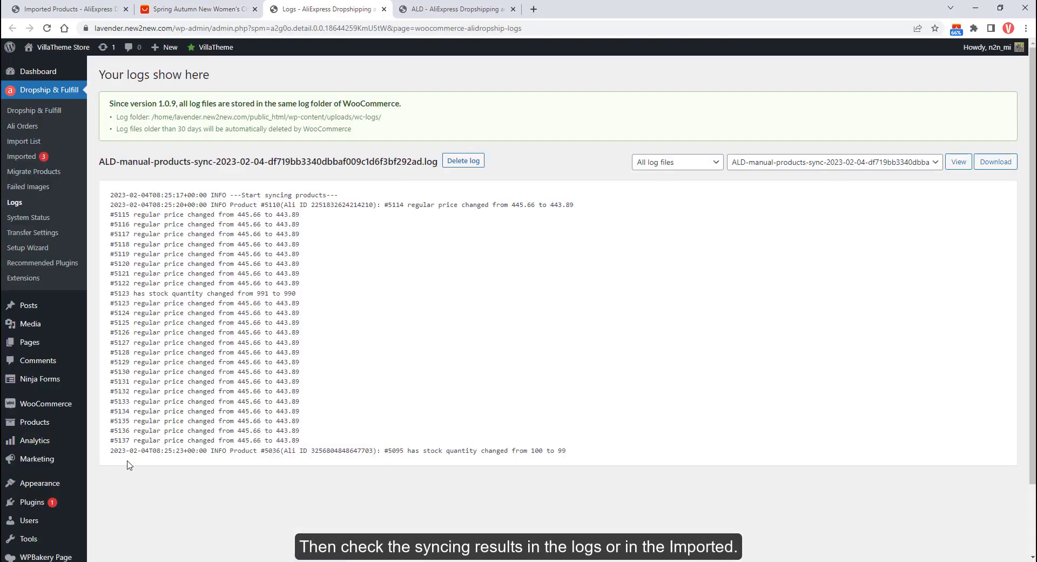
# Switch to the imported products browser tab.
pyautogui.hotkey('ctrl', '1')
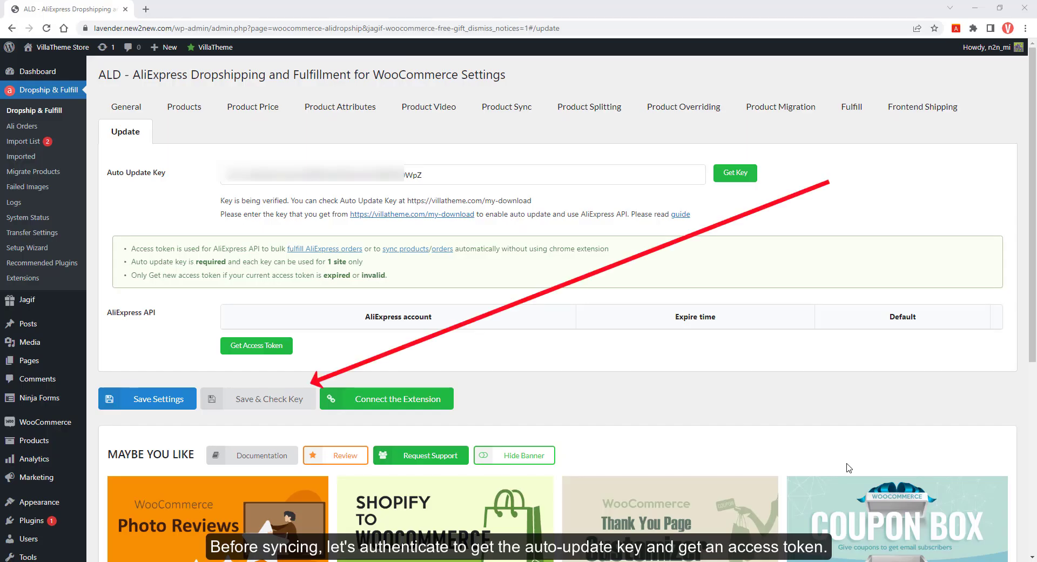
# Request a new AliExpress API access token.
pyautogui.click(259, 347)
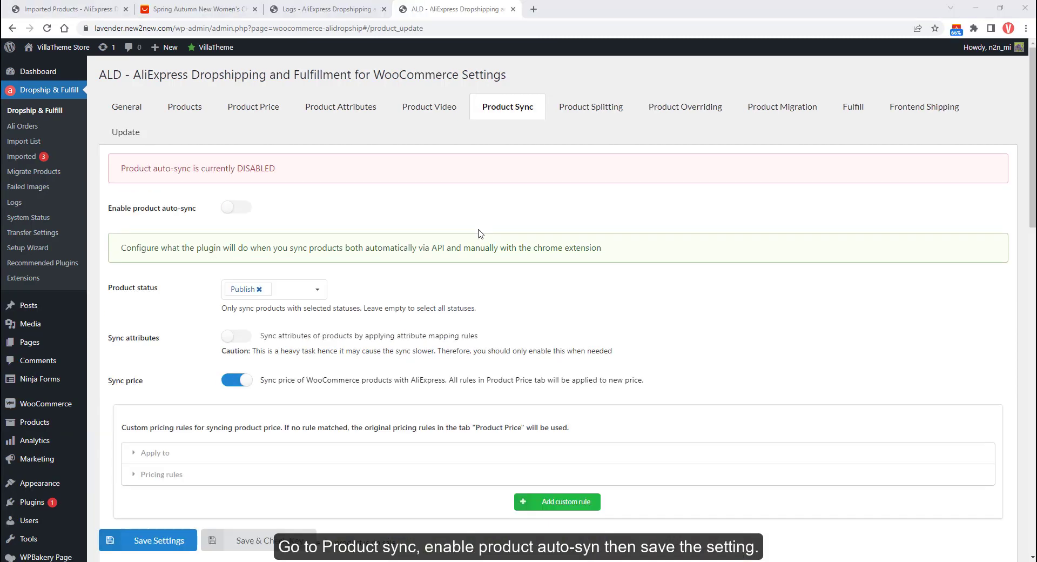
# Enable product auto-sync every 1 day at 6:26:05 and save the settings.
pyautogui.click(236, 208)
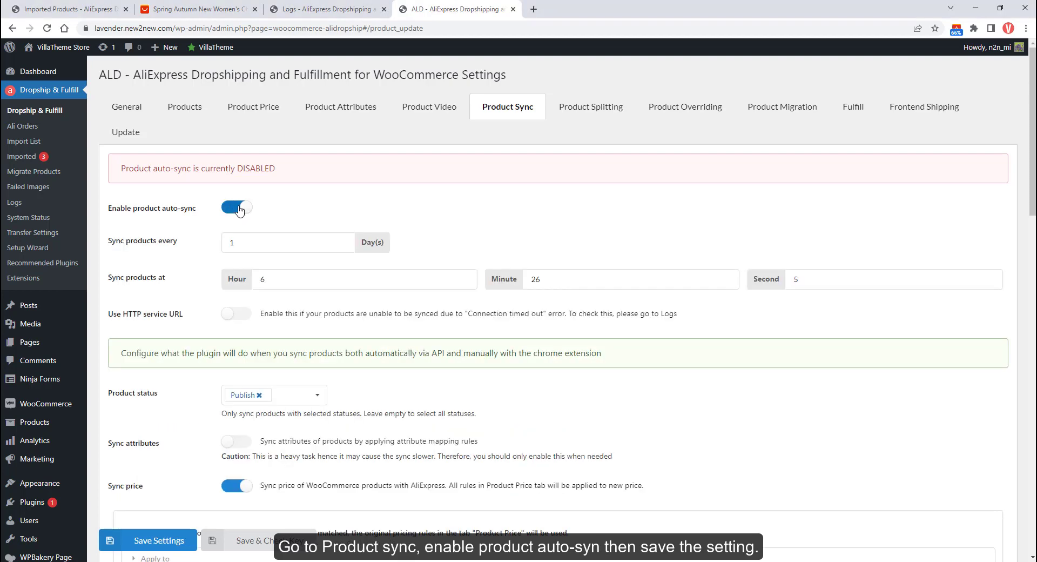
pyautogui.click(145, 540)
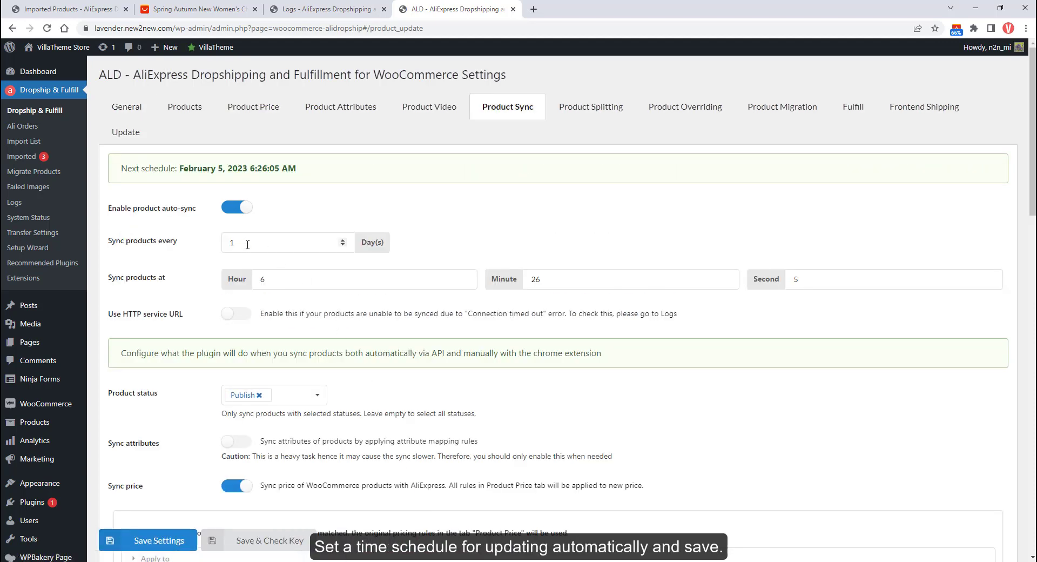
pyautogui.doubleClick(269, 278)
pyautogui.hotkey('ctrl', 'm')
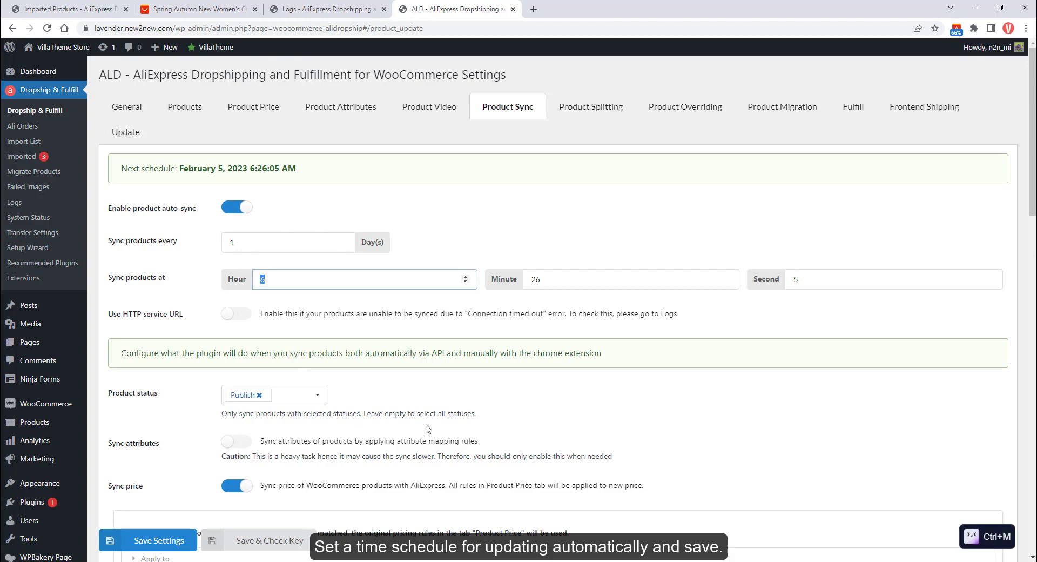
pyautogui.click(159, 540)
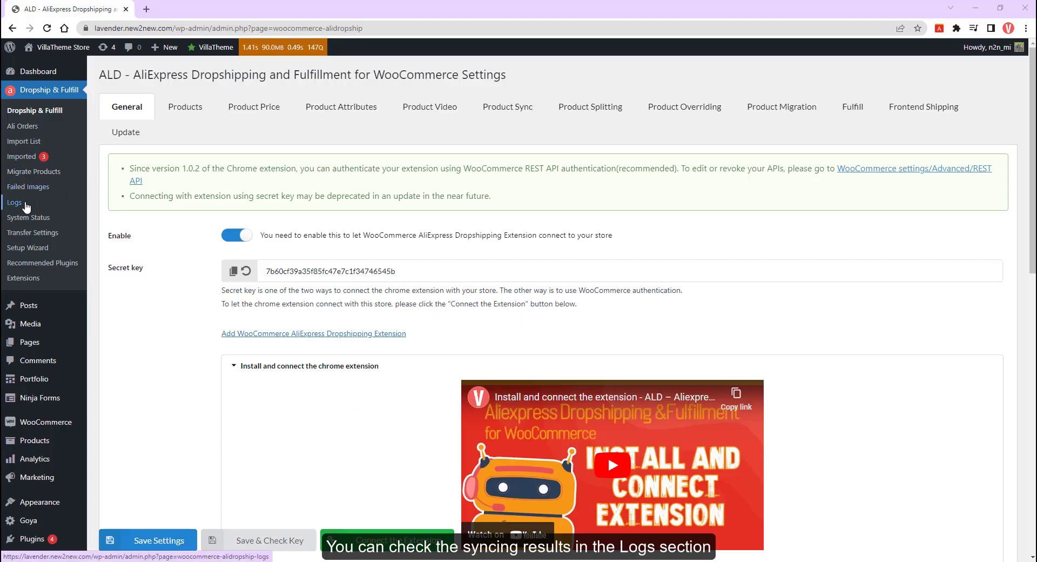
# On the Logs page, select the API products sync log type and the 2023-02-10 log file.
pyautogui.click(20, 203)
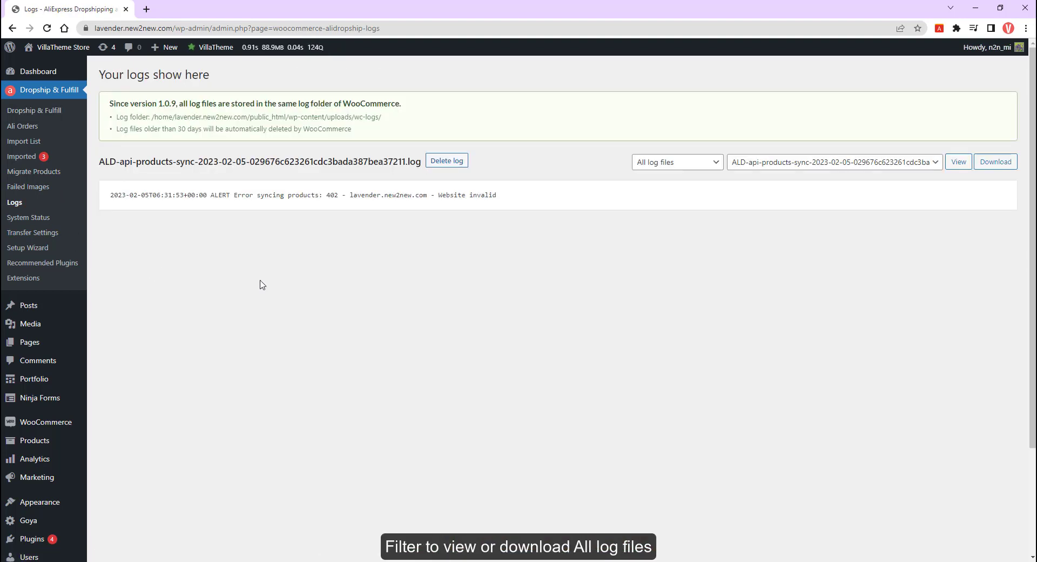
pyautogui.click(715, 166)
pyautogui.click(686, 201)
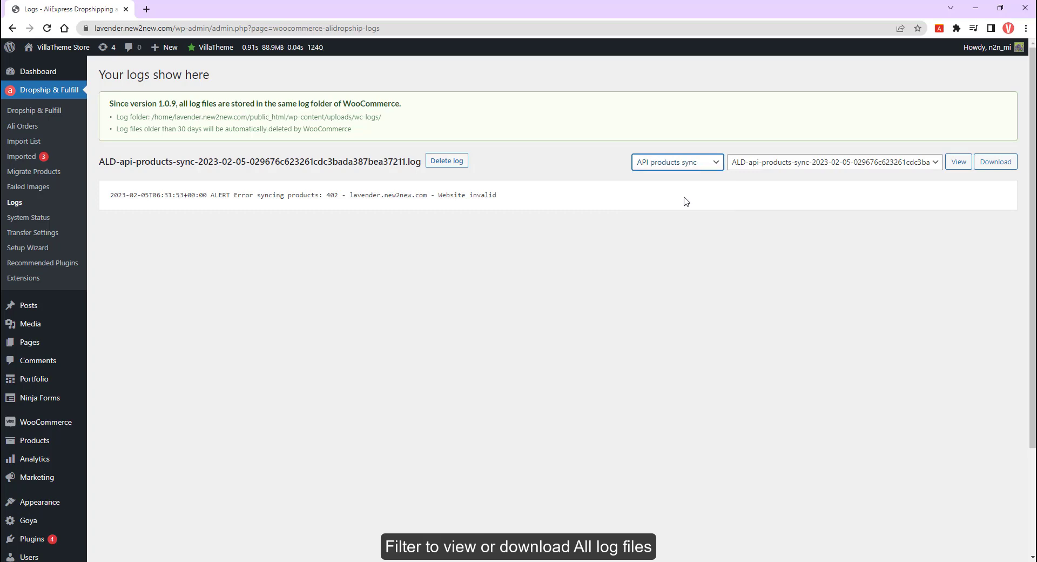
pyautogui.click(736, 167)
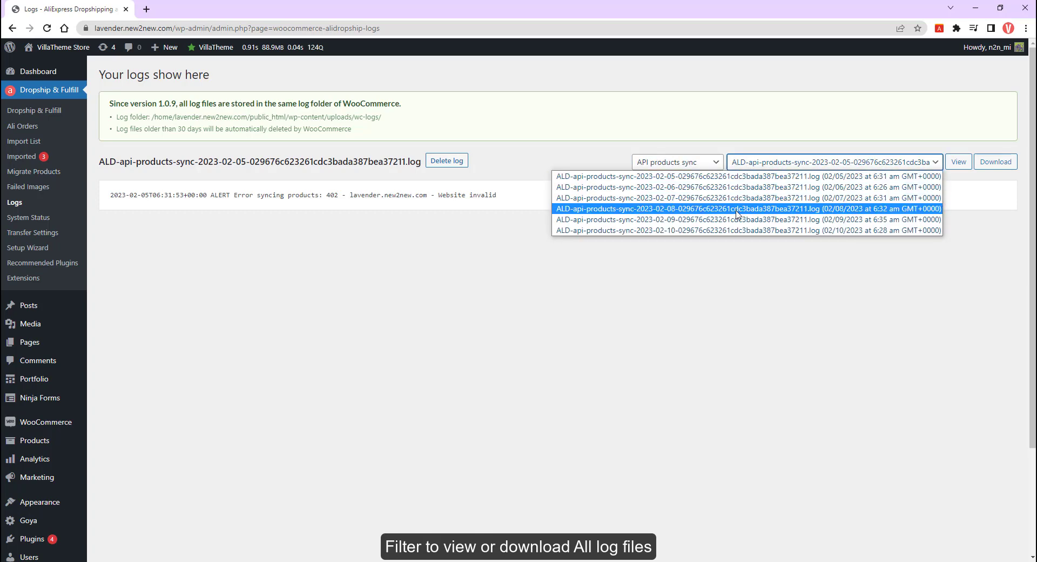
pyautogui.click(725, 230)
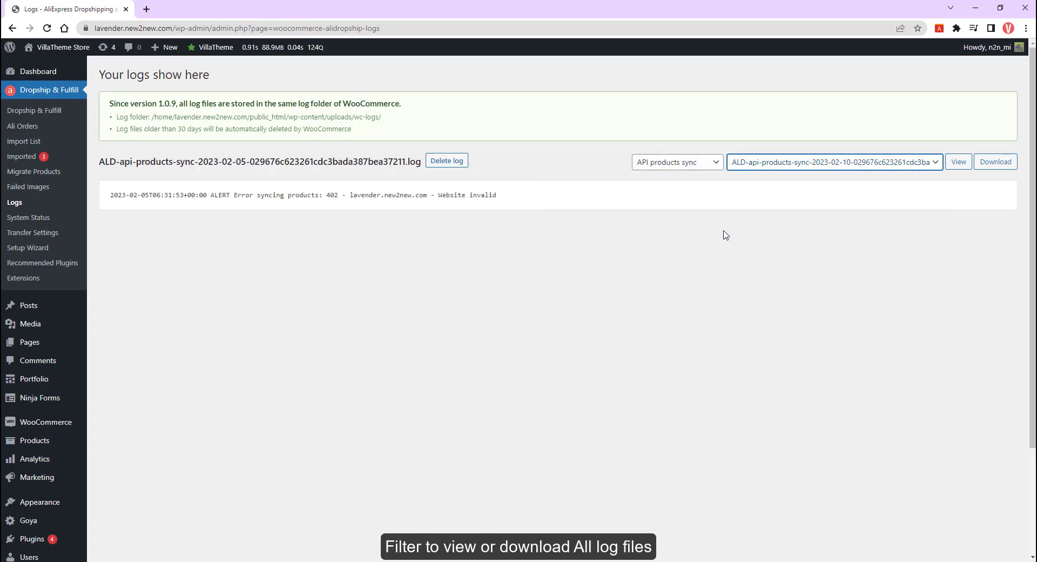
# Display the 2023-02-10 log's price-change entries, then start downloading it as a text file.
pyautogui.click(964, 162)
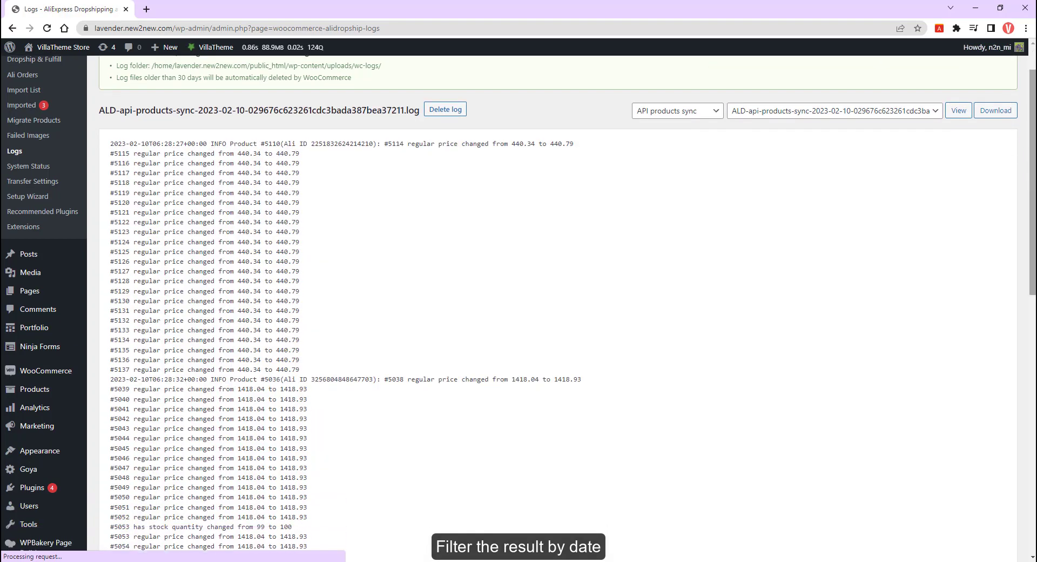
pyautogui.scroll(-8, 562, 308)
pyautogui.scroll(-3, 562, 308)
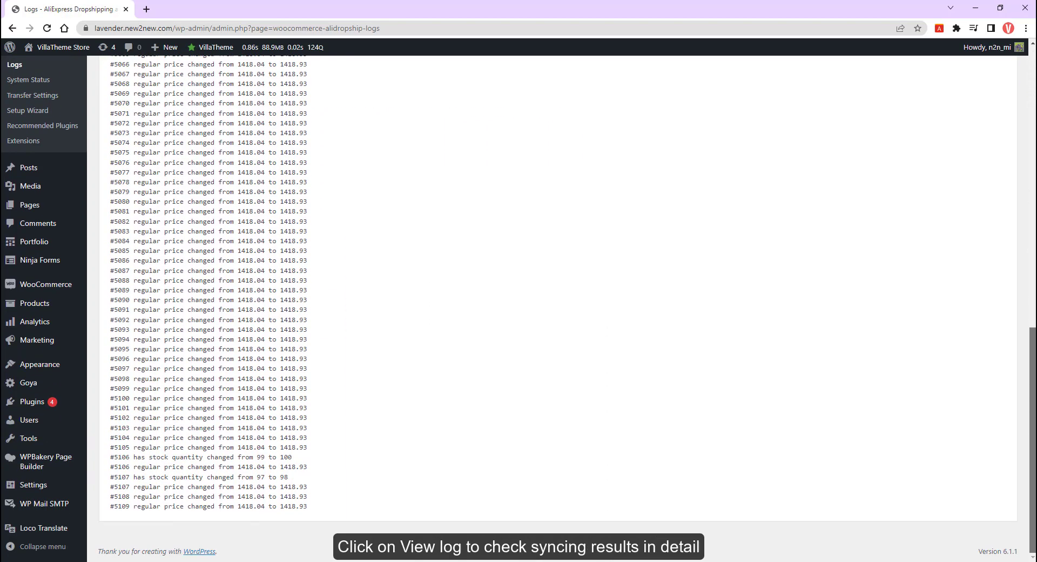
pyautogui.scroll(10, 562, 308)
pyautogui.scroll(1, 567, 308)
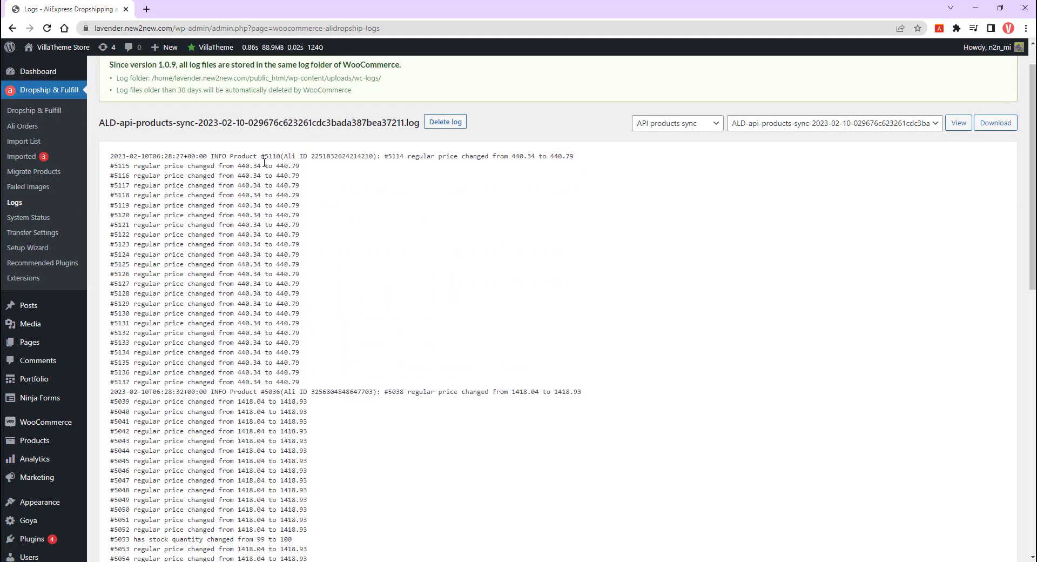
pyautogui.click(994, 124)
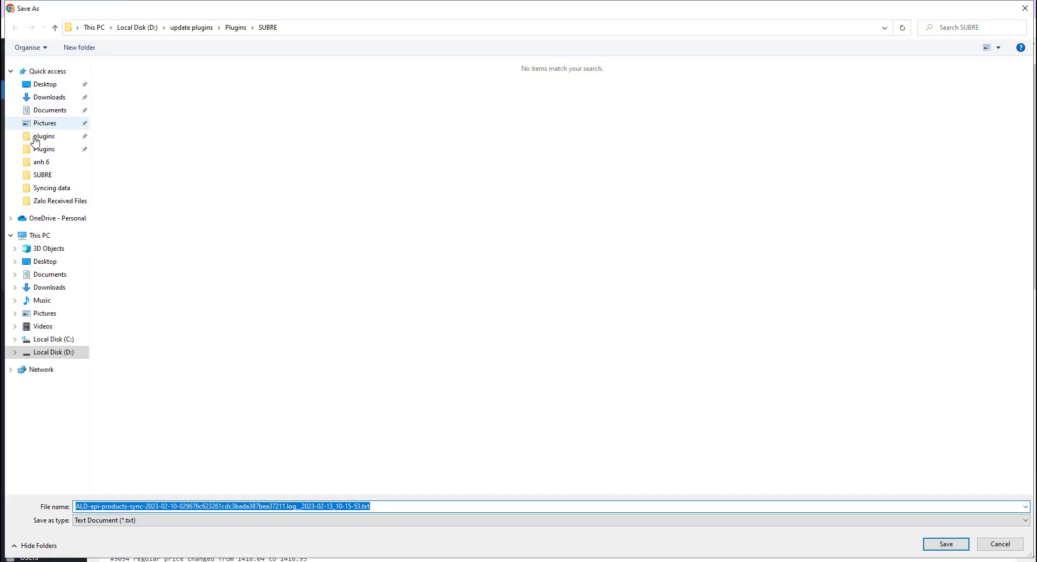
# Save the API products sync log into the Syncing data folder.
pyautogui.click(60, 189)
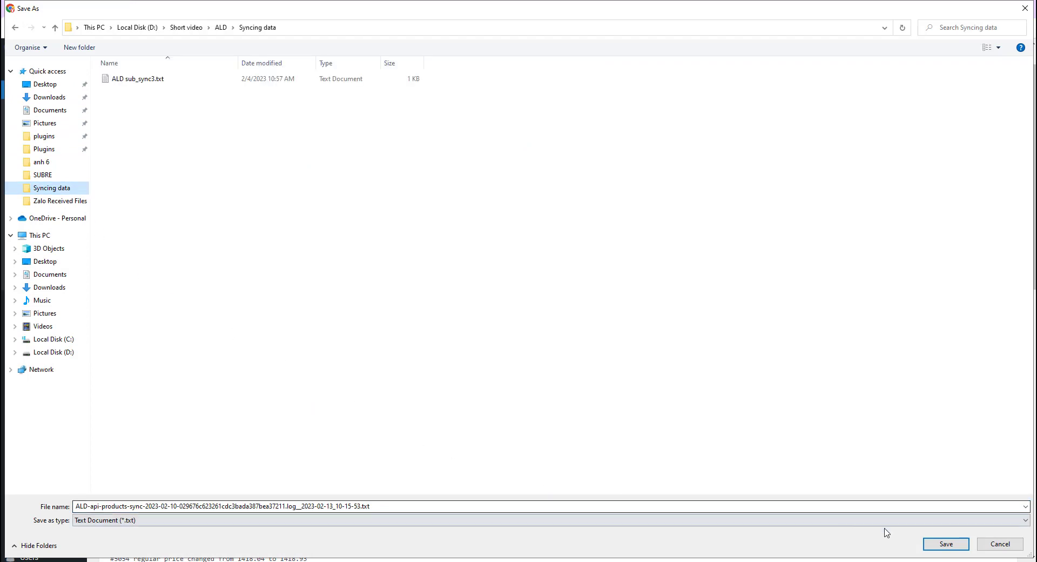
pyautogui.click(946, 543)
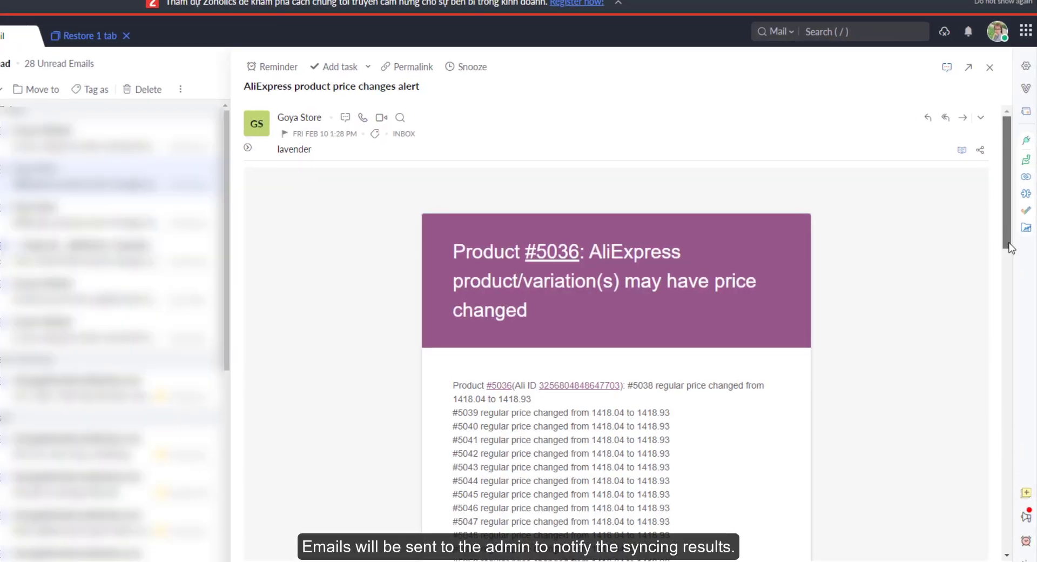
pyautogui.scroll(-10, 1010, 276)
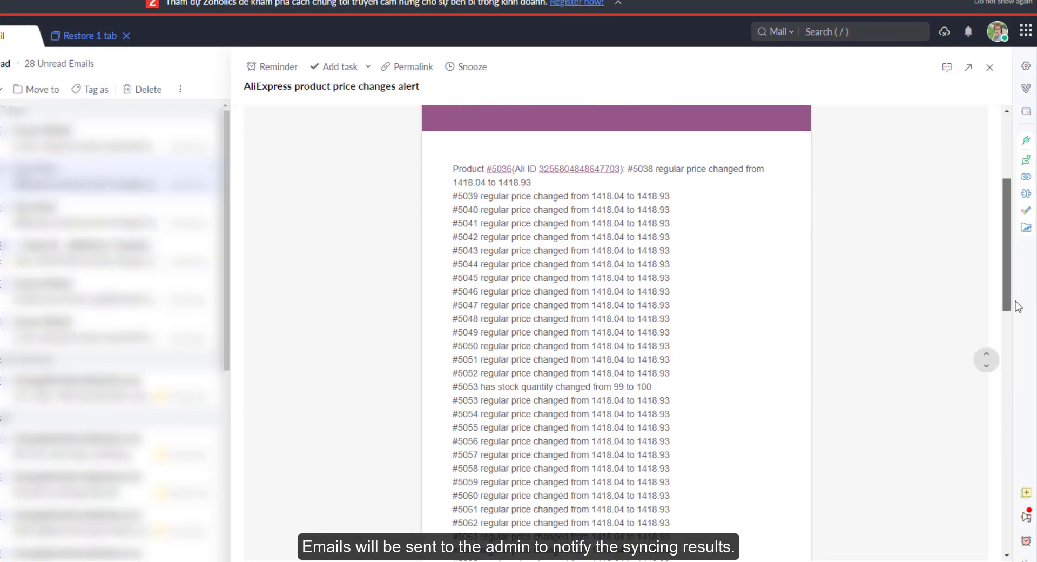
pyautogui.moveTo(1026, 387); pyautogui.dragTo(1025, 517)
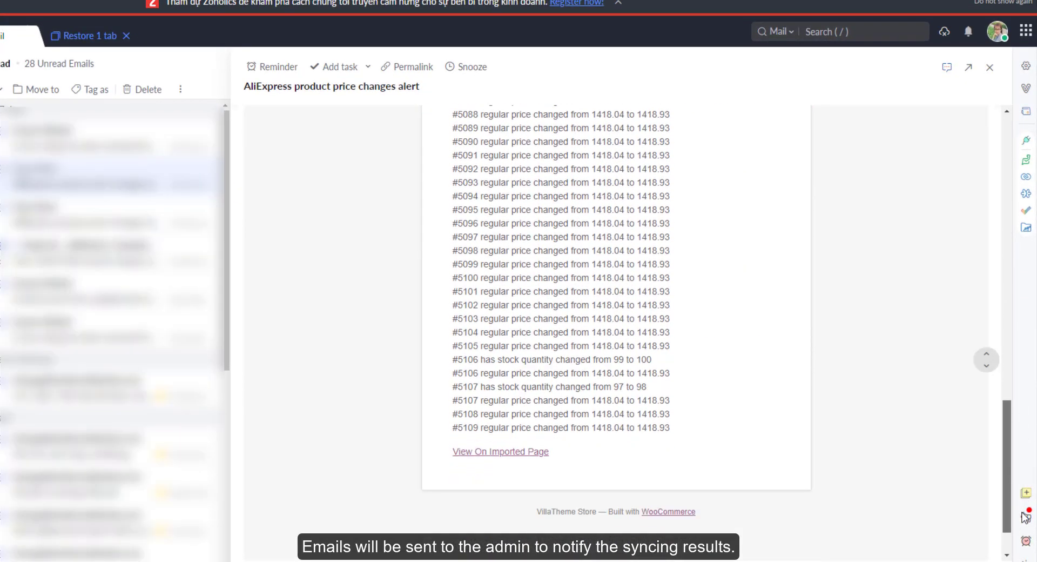